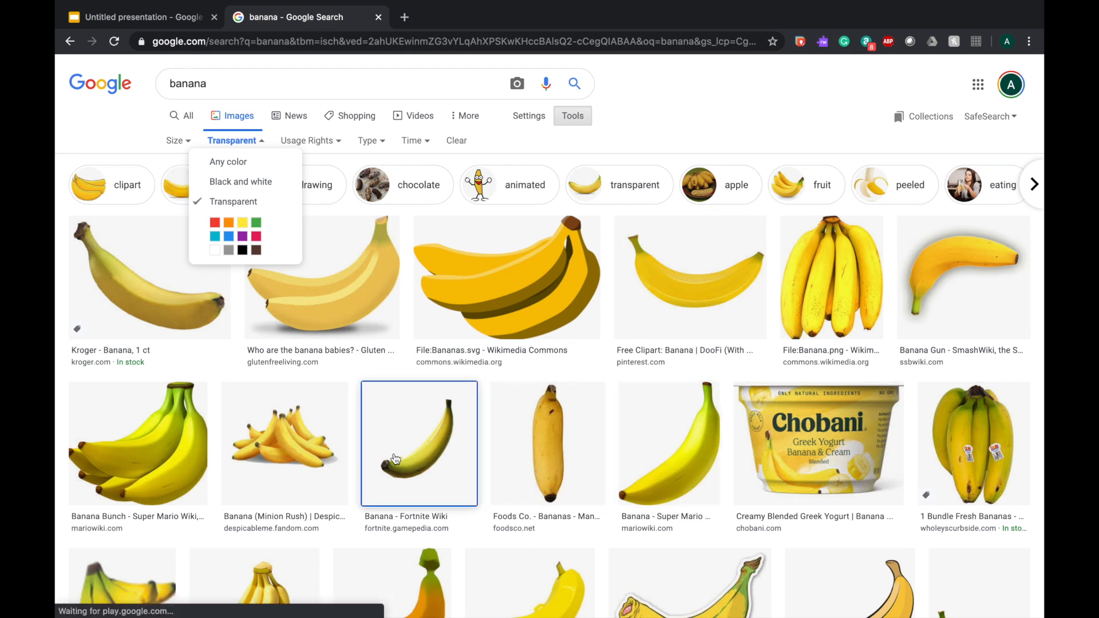
Place the Fortnite Wiki banana image from the search results on slide 5, scaled down and positioned right of the bear
{"action": "left_click", "coordinate": [420, 444]}
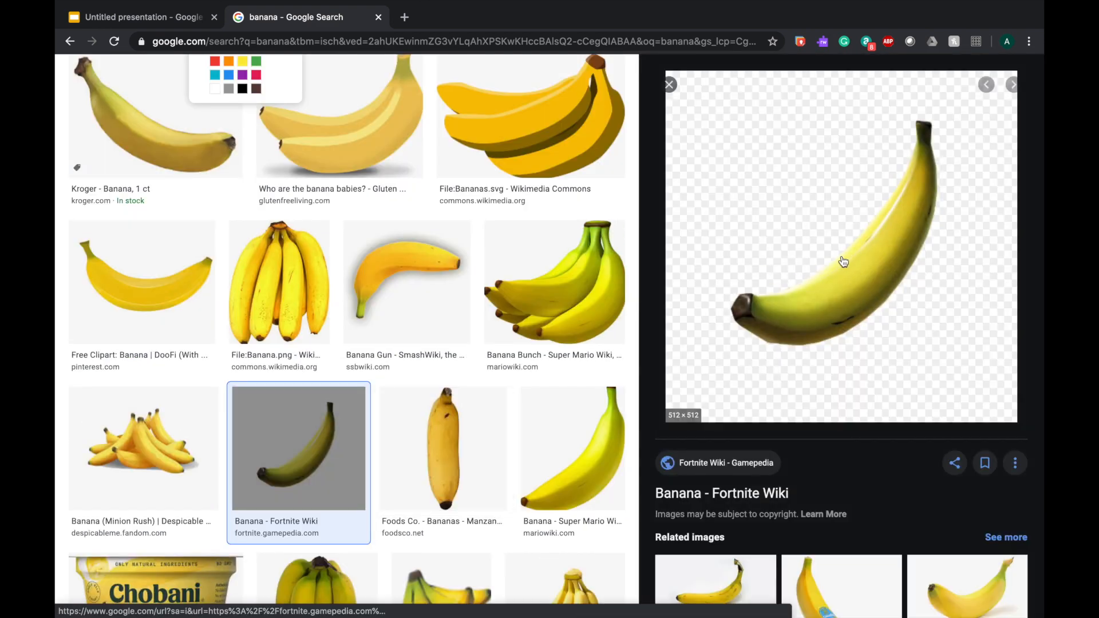
{"action": "left_click_drag", "start_coordinate": [824, 273], "coordinate": [662, 310]}
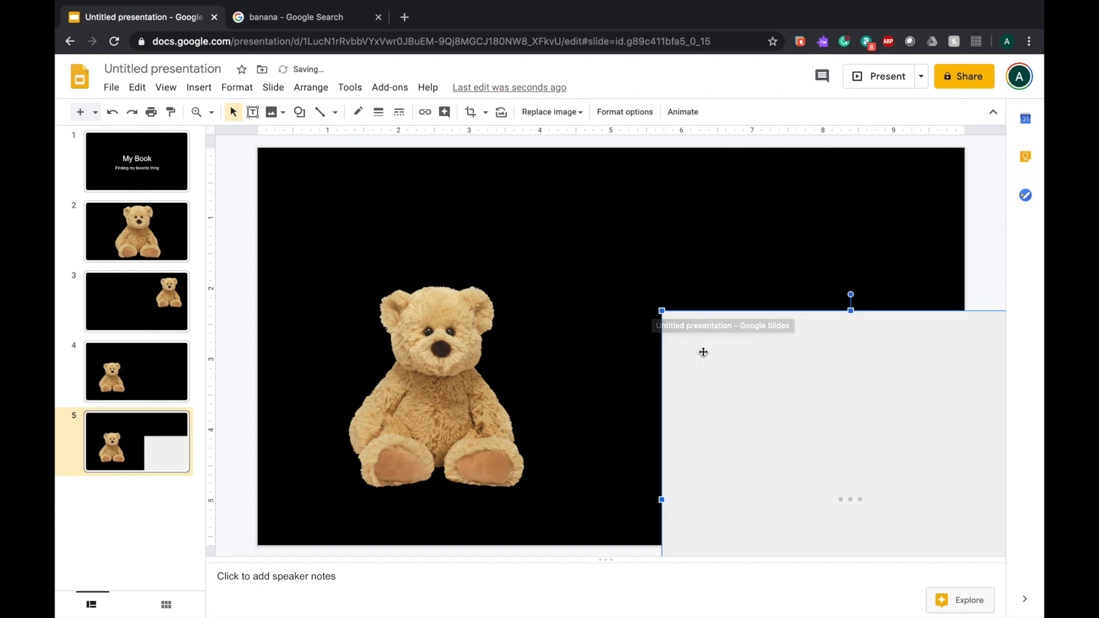
{"action": "left_click_drag", "start_coordinate": [819, 420], "coordinate": [670, 274]}
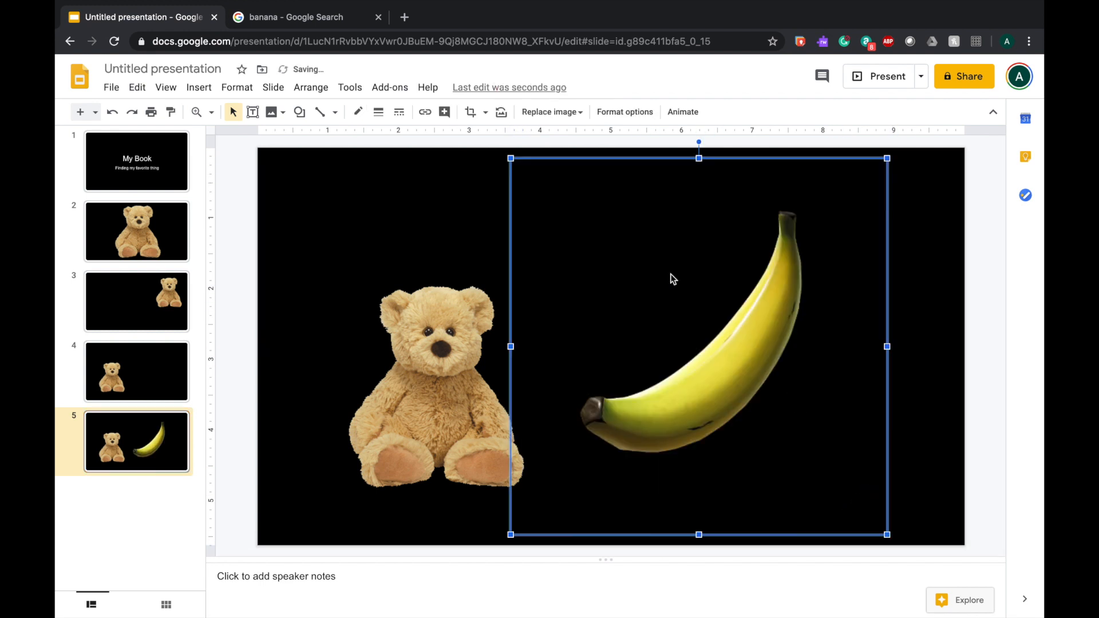
{"action": "left_click_drag", "start_coordinate": [510, 159], "coordinate": [611, 259]}
{"action": "left_click_drag", "start_coordinate": [758, 391], "coordinate": [792, 327]}
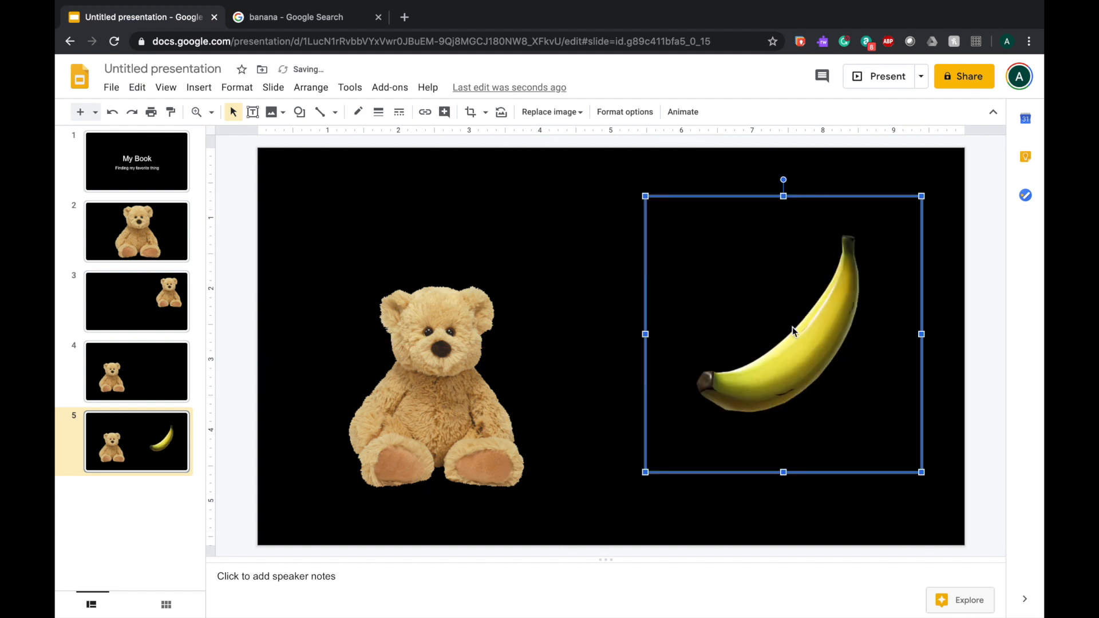
{"action": "left_click", "coordinate": [628, 296]}
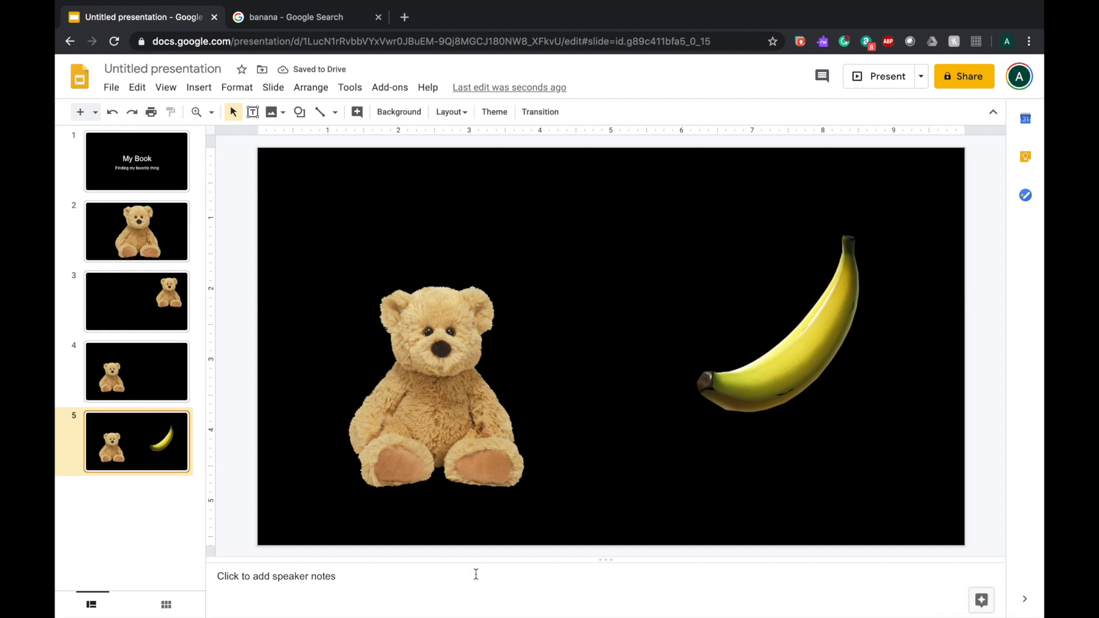
Duplicate slide 5 and swap the pictures on the copy, with the bear at the slide's upper right and the banana at its lower left
{"action": "right_click", "coordinate": [150, 460]}
{"action": "left_click", "coordinate": [166, 369]}
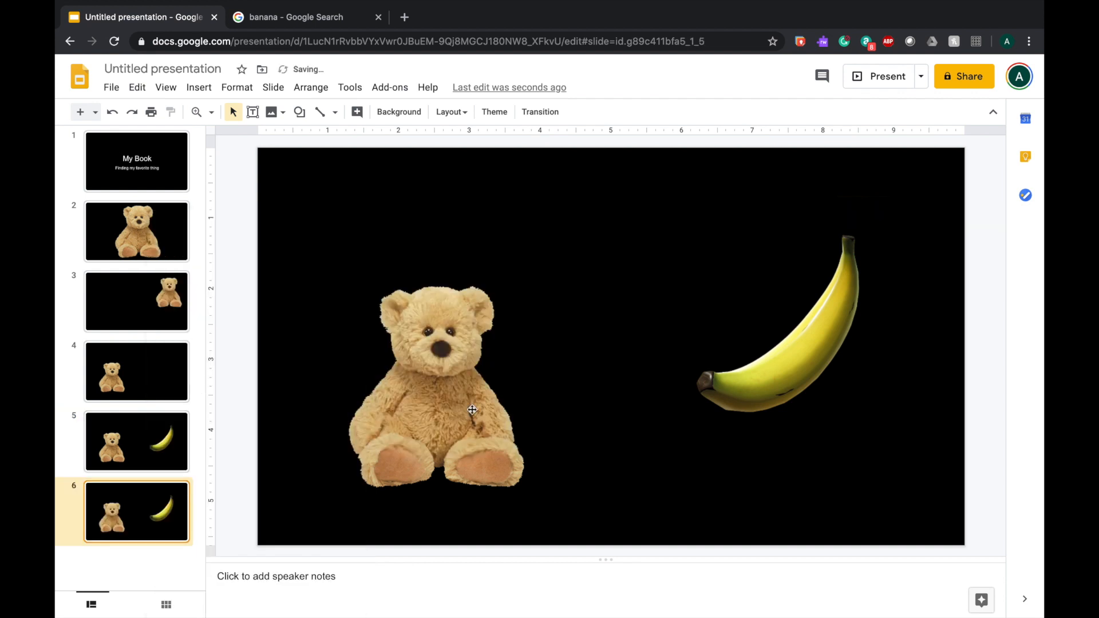
{"action": "left_click", "coordinate": [451, 392]}
{"action": "left_click_drag", "start_coordinate": [431, 401], "coordinate": [715, 292]}
{"action": "left_click_drag", "start_coordinate": [769, 395], "coordinate": [404, 434]}
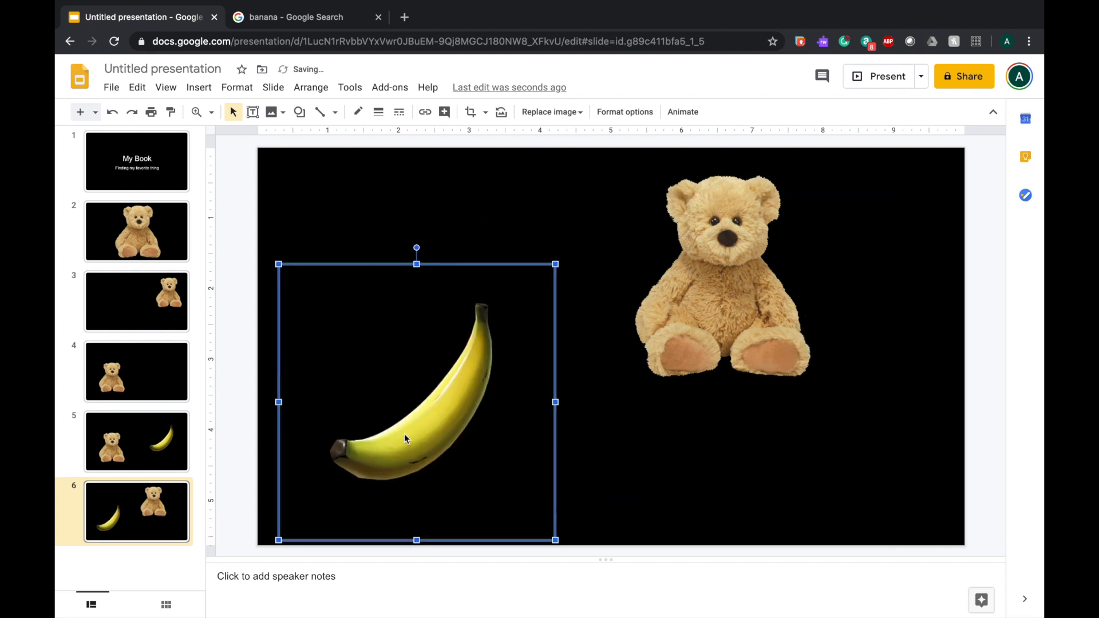
{"action": "left_click_drag", "start_coordinate": [749, 279], "coordinate": [804, 279]}
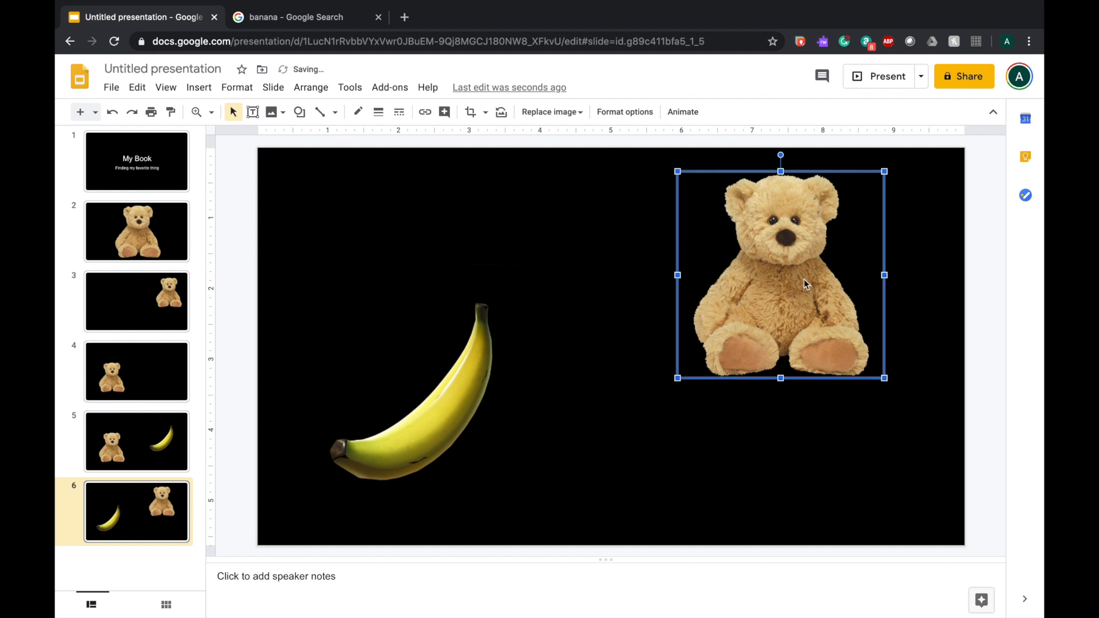
{"action": "left_click", "coordinate": [768, 416]}
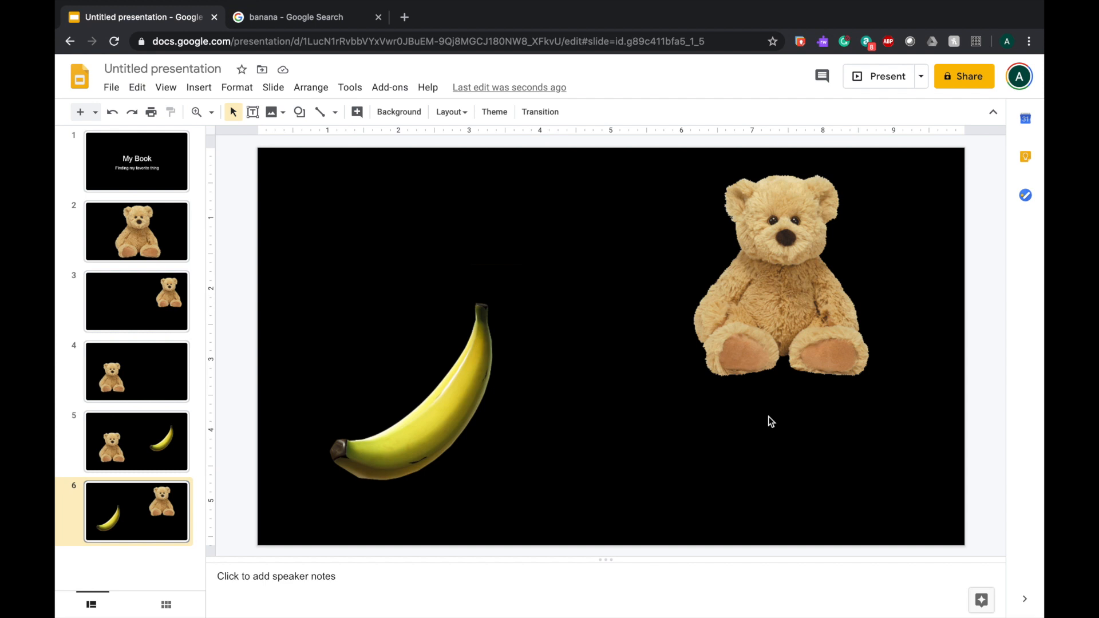
Duplicate slide 6 and add the Official PSDs red ball image to the copy from a Google Images search for "red ball"
{"action": "right_click", "coordinate": [116, 525]}
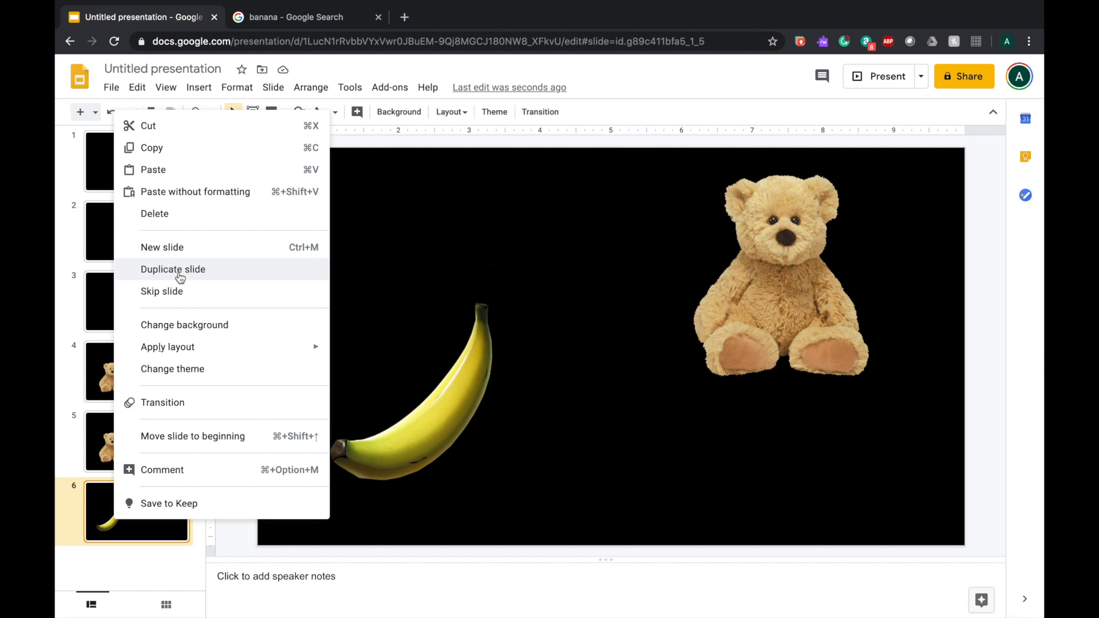
{"action": "left_click", "coordinate": [181, 278]}
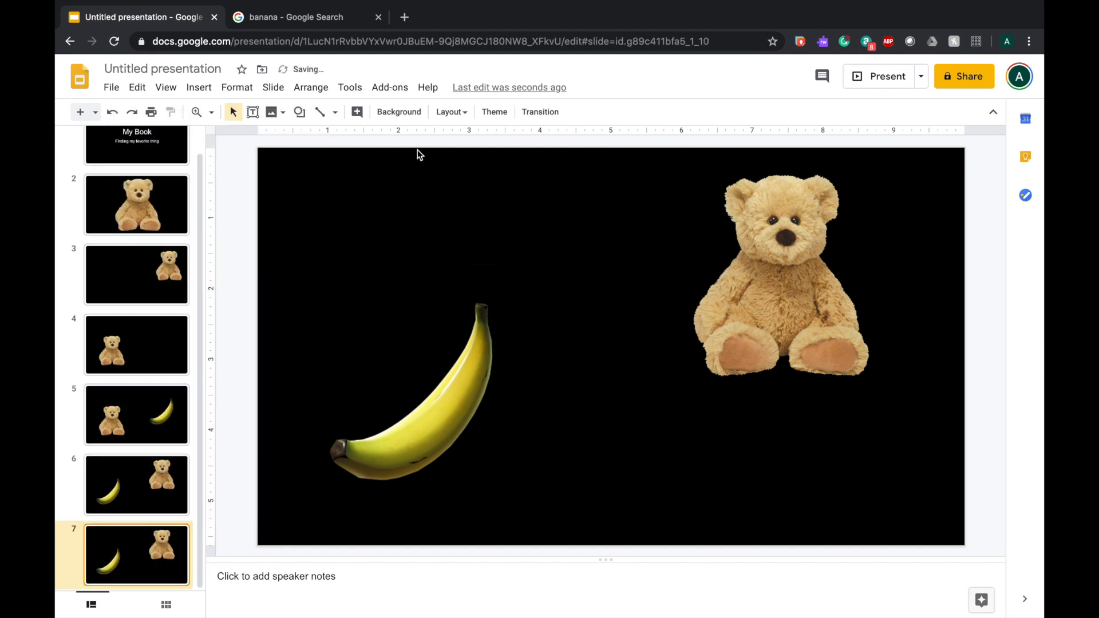
{"action": "left_click", "coordinate": [314, 24]}
{"action": "left_click", "coordinate": [344, 76]}
{"action": "key", "text": "ctrl+a"}
{"action": "type", "text": "red ball"}
{"action": "key", "text": "Return"}
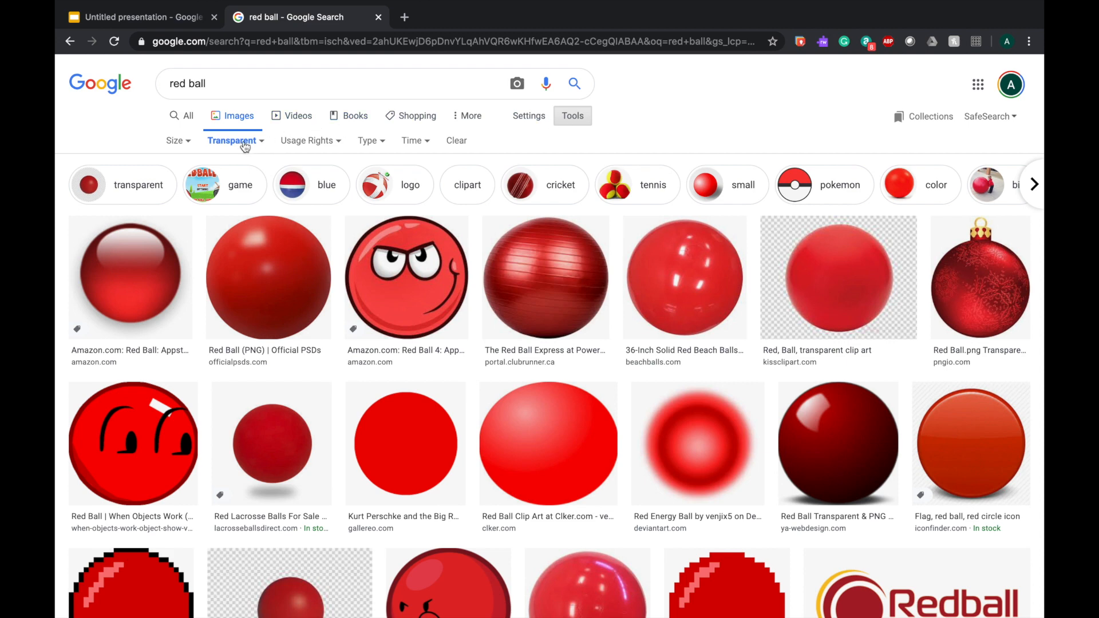
{"action": "left_click", "coordinate": [308, 304]}
{"action": "left_click_drag", "start_coordinate": [848, 332], "coordinate": [569, 314]}
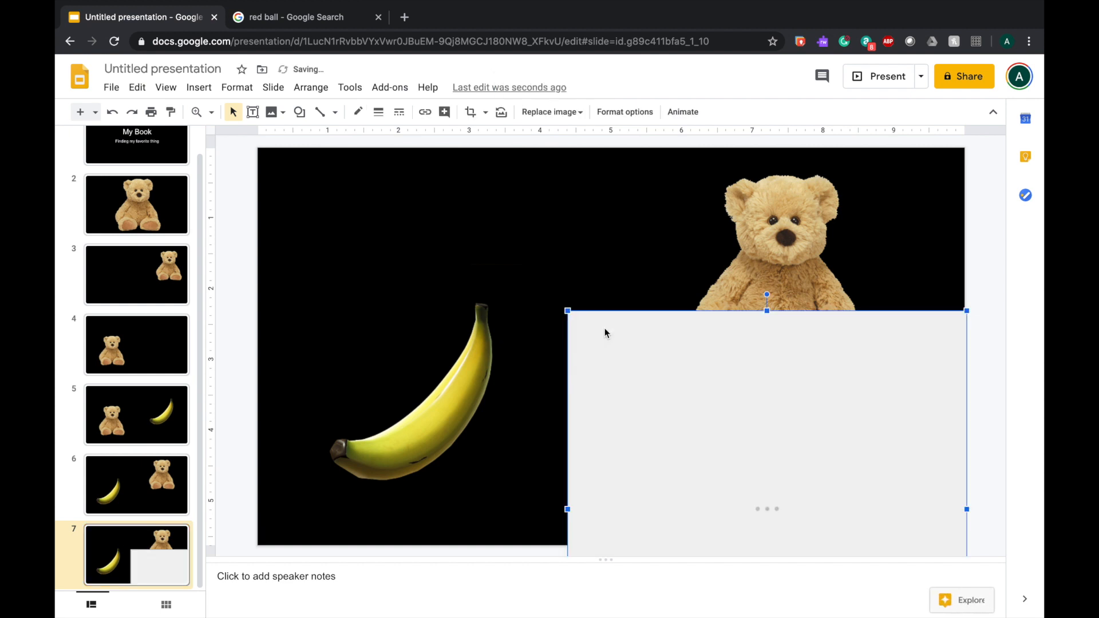
Shrink the red ball image on slide 7 and place it near the slide's upper middle
{"action": "left_click_drag", "start_coordinate": [573, 310], "coordinate": [545, 351]}
{"action": "left_click_drag", "start_coordinate": [652, 414], "coordinate": [523, 208]}
{"action": "left_click_drag", "start_coordinate": [437, 167], "coordinate": [488, 219]}
{"action": "left_click_drag", "start_coordinate": [547, 279], "coordinate": [547, 239]}
Arrange slide 7 with the banana at the lower left, the bear at the lower right and the ball between them at the top
{"action": "left_click_drag", "start_coordinate": [441, 411], "coordinate": [394, 439]}
{"action": "left_click_drag", "start_coordinate": [778, 278], "coordinate": [804, 375]}
{"action": "left_click_drag", "start_coordinate": [584, 294], "coordinate": [594, 295]}
{"action": "left_click_drag", "start_coordinate": [420, 408], "coordinate": [428, 403]}
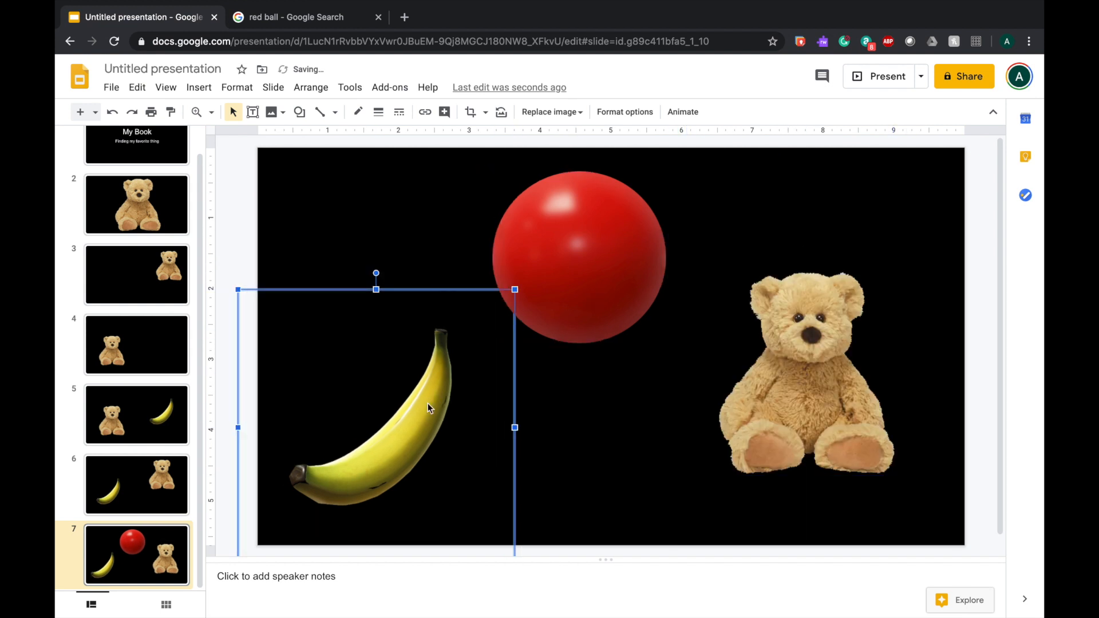
Duplicate slide 7 and add a second copy of the red ball to the new slide
{"action": "right_click", "coordinate": [156, 550]}
{"action": "left_click", "coordinate": [221, 301]}
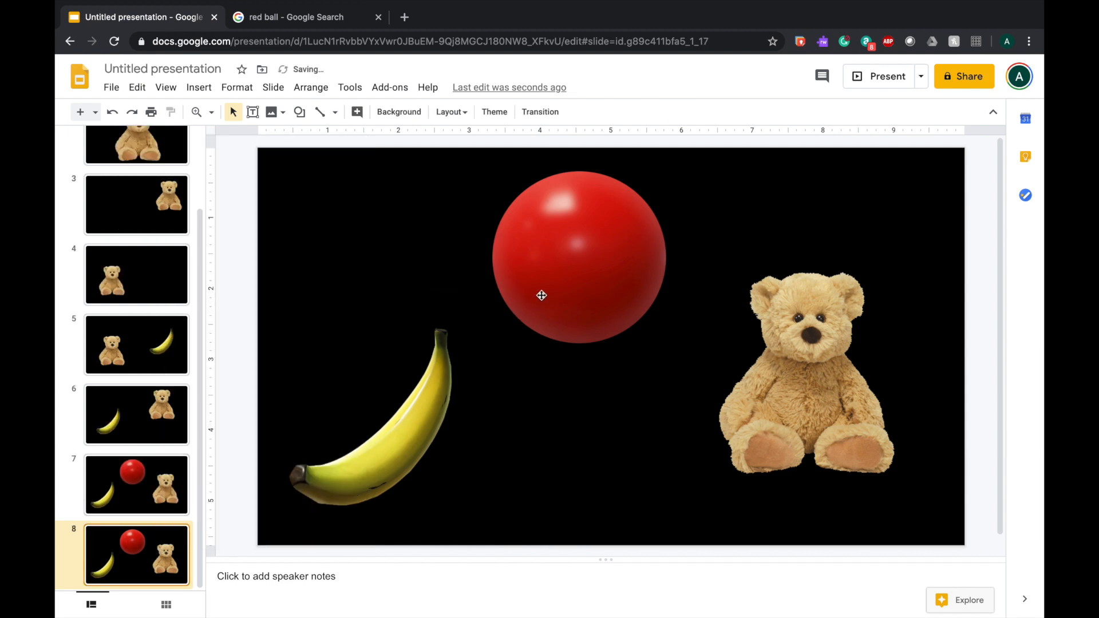
{"action": "left_click", "coordinate": [538, 297]}
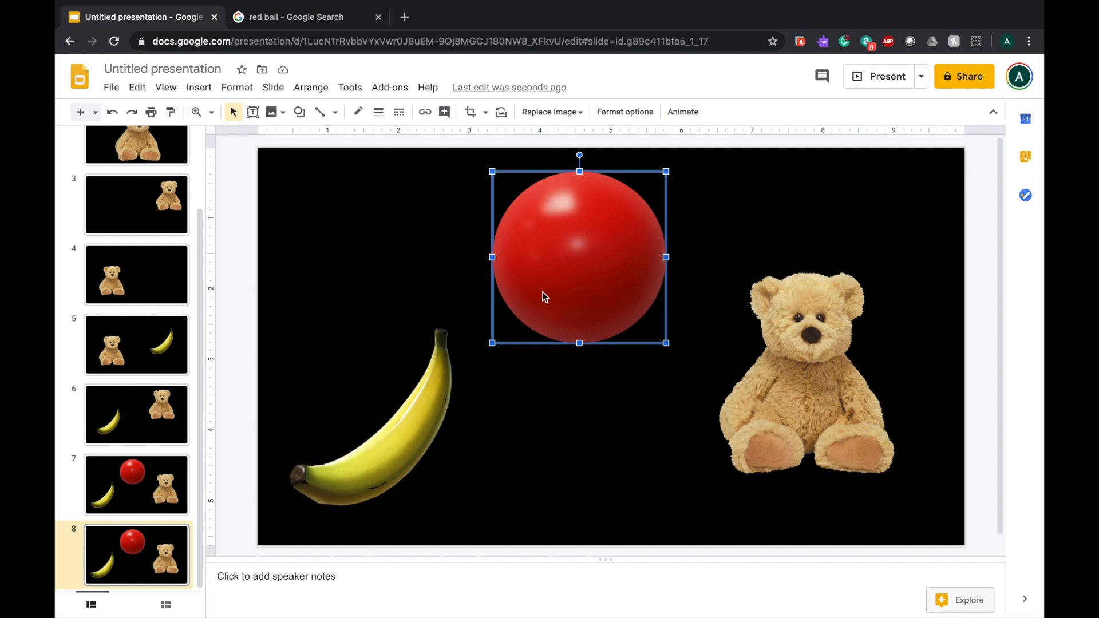
{"action": "right_click", "coordinate": [543, 295]}
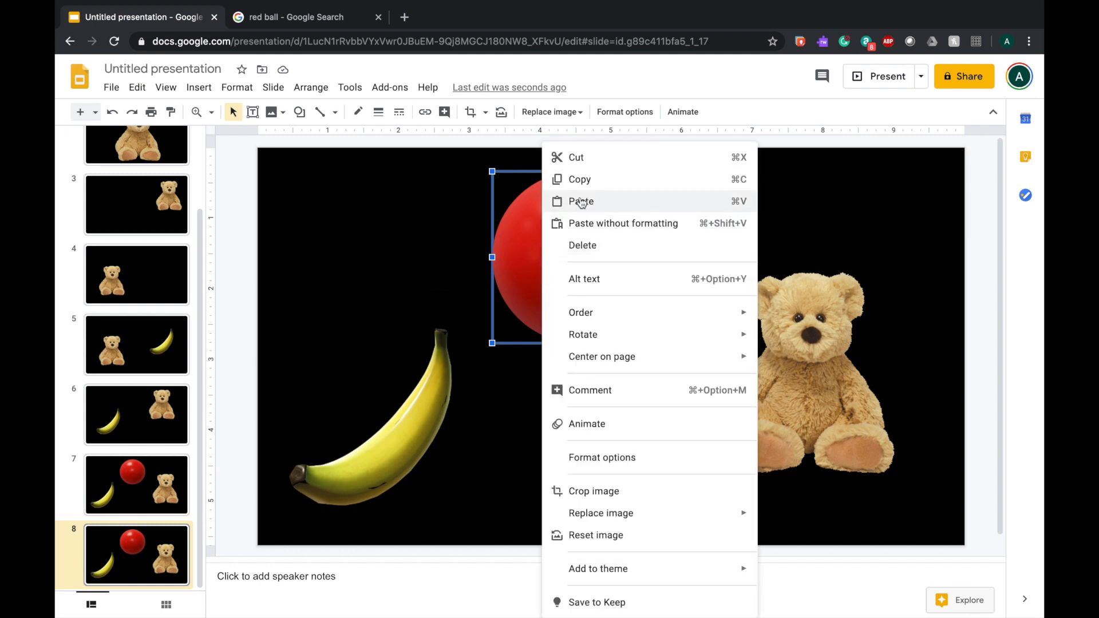
{"action": "left_click", "coordinate": [580, 179]}
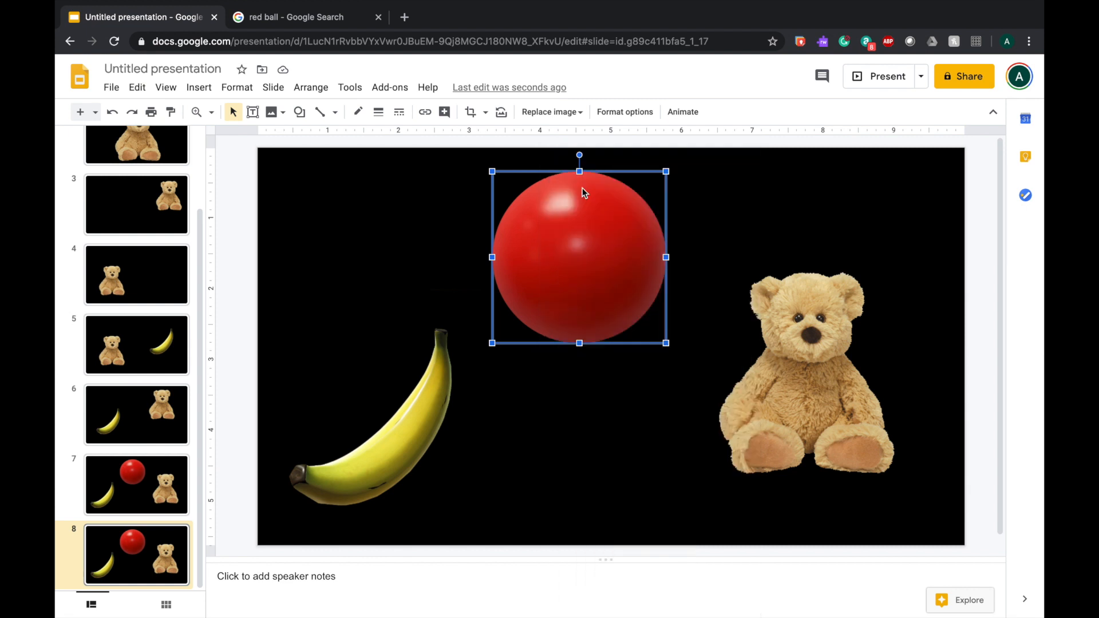
{"action": "left_click", "coordinate": [305, 253]}
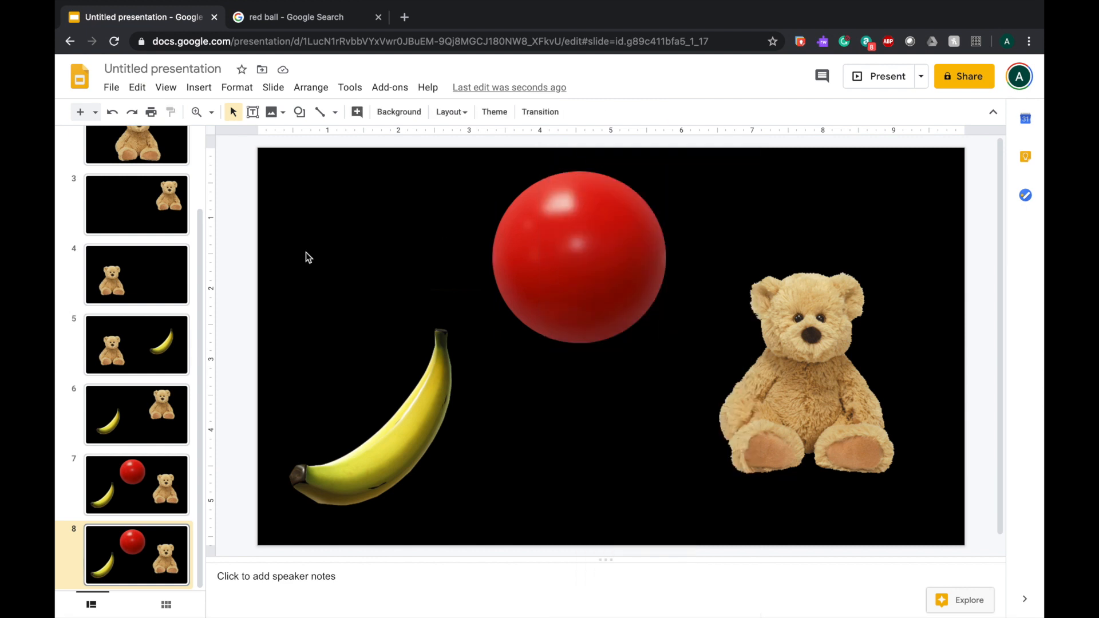
{"action": "right_click", "coordinate": [306, 252]}
{"action": "left_click", "coordinate": [348, 314]}
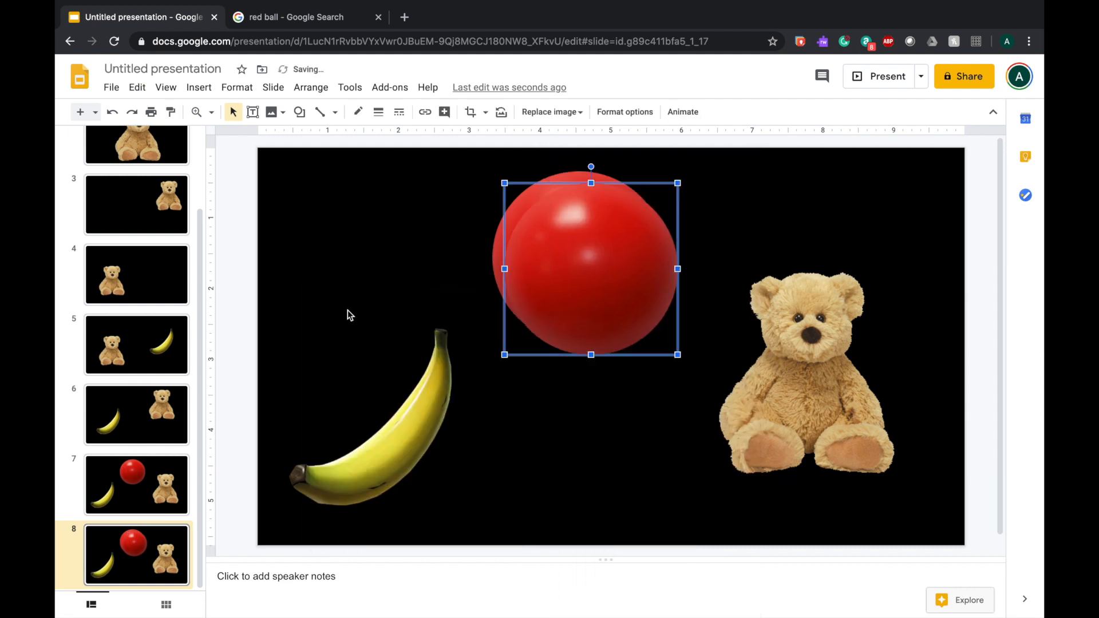
Rearrange slide 8 with the second ball at the lower right, the bear at the upper left and the banana at the lower middle
{"action": "left_click_drag", "start_coordinate": [567, 294], "coordinate": [636, 463]}
{"action": "left_click_drag", "start_coordinate": [815, 419], "coordinate": [408, 315]}
{"action": "left_click_drag", "start_coordinate": [684, 442], "coordinate": [879, 437]}
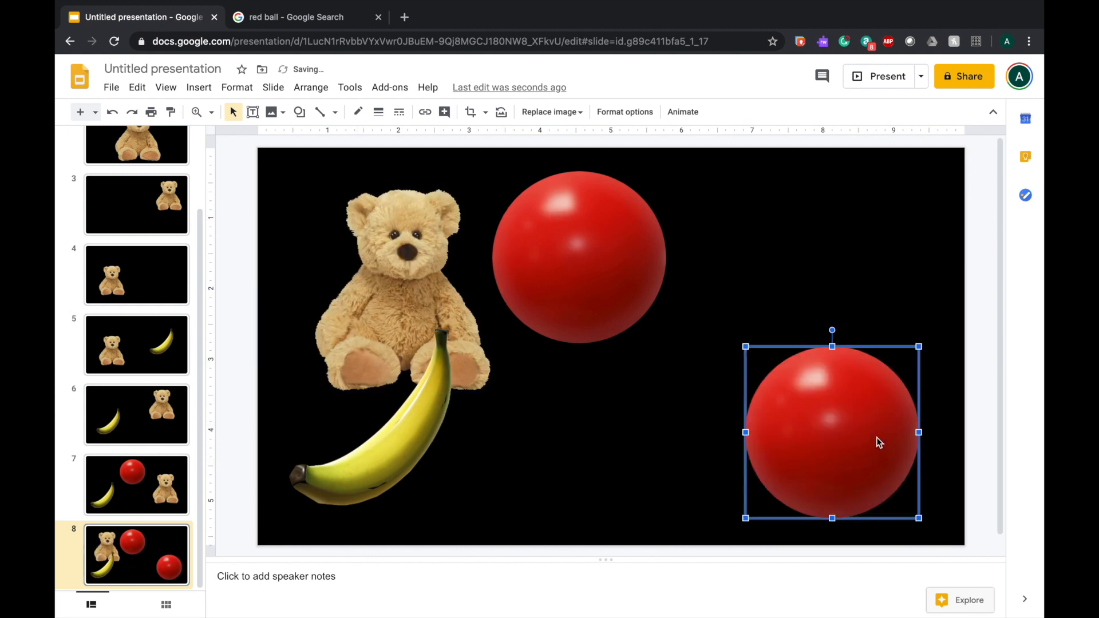
{"action": "left_click_drag", "start_coordinate": [445, 413], "coordinate": [527, 445]}
Copy the banana on slide 8 and place the second banana at the slide's upper right, above the lower ball
{"action": "right_click", "coordinate": [527, 445]}
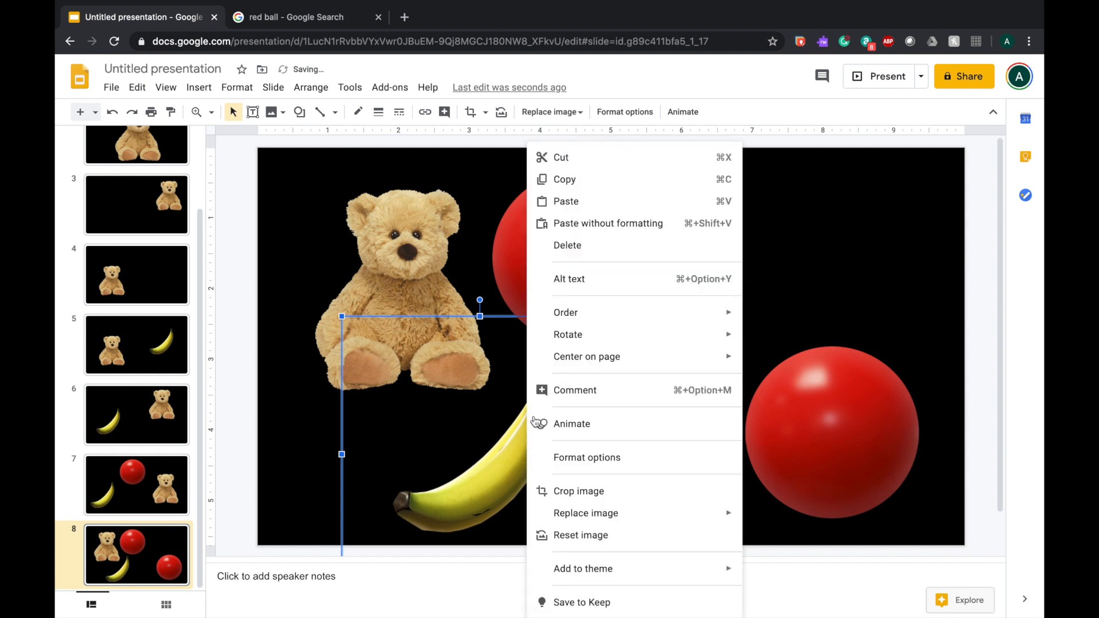
{"action": "left_click", "coordinate": [579, 188]}
{"action": "left_click", "coordinate": [761, 232]}
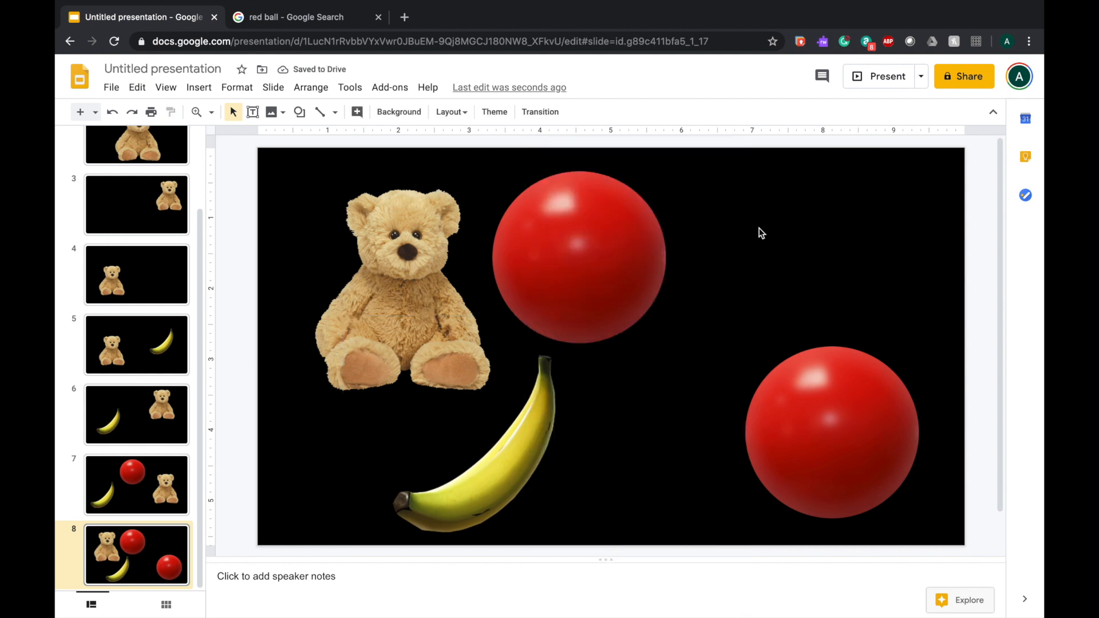
{"action": "key", "text": "ctrl+v"}
{"action": "scroll", "coordinate": [761, 232], "scroll_direction": "down", "scroll_amount": 2}
{"action": "left_click_drag", "start_coordinate": [564, 363], "coordinate": [856, 161]}
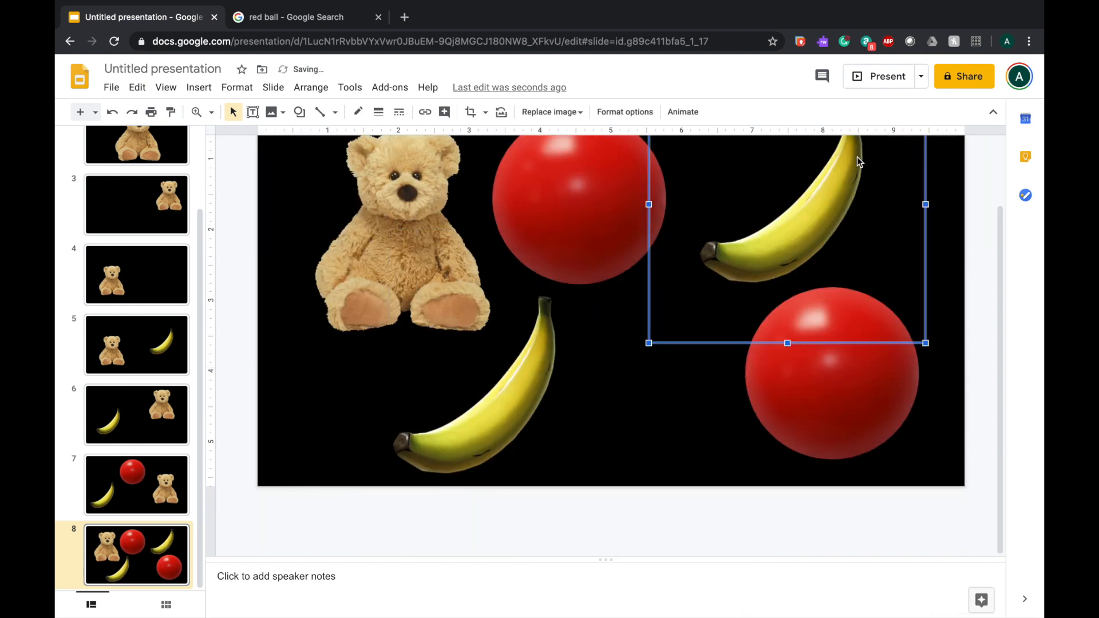
{"action": "scroll", "coordinate": [675, 350], "scroll_direction": "up", "scroll_amount": 3}
{"action": "left_click_drag", "start_coordinate": [785, 309], "coordinate": [800, 309]}
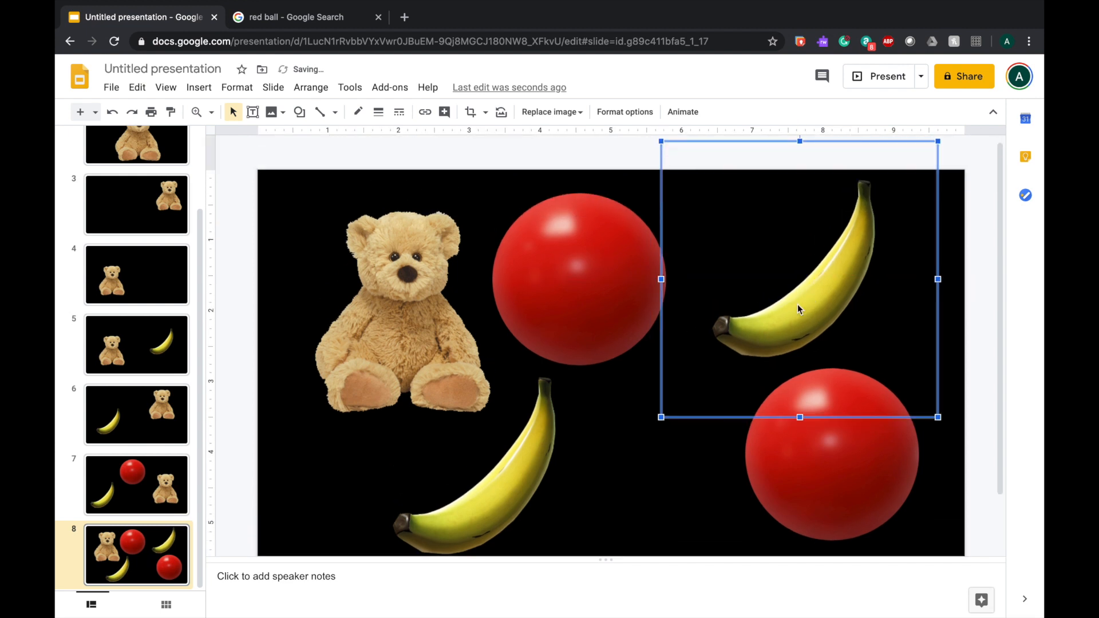
Shift the lower banana and the bear on slide 8 slightly up and to the left
{"action": "left_click_drag", "start_coordinate": [531, 447], "coordinate": [510, 437]}
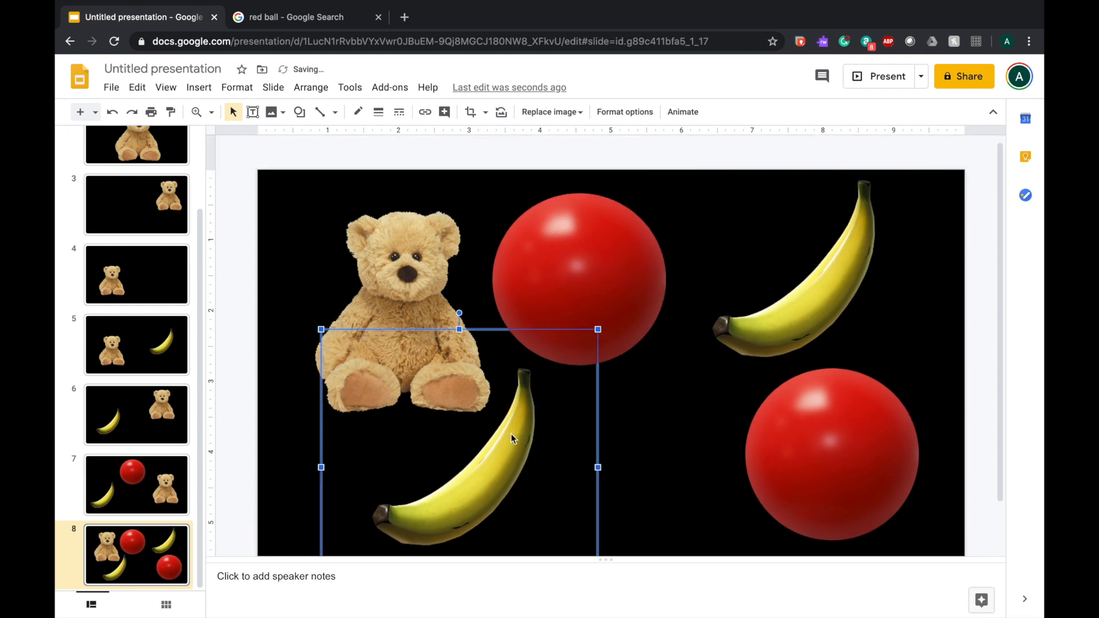
{"action": "left_click_drag", "start_coordinate": [424, 294], "coordinate": [407, 282]}
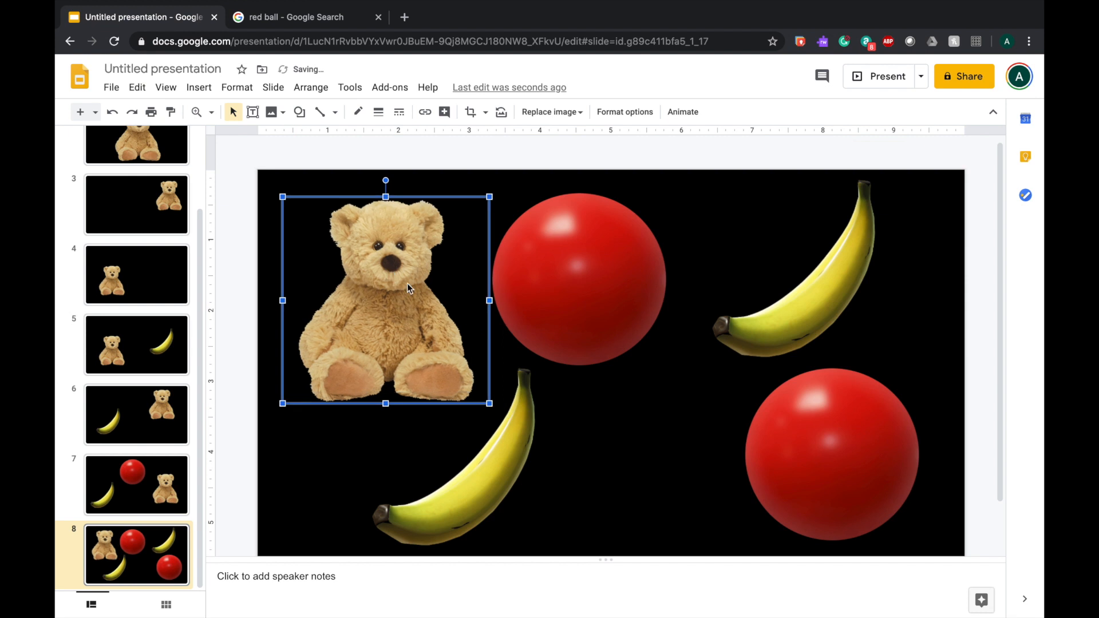
{"action": "left_click", "coordinate": [621, 430]}
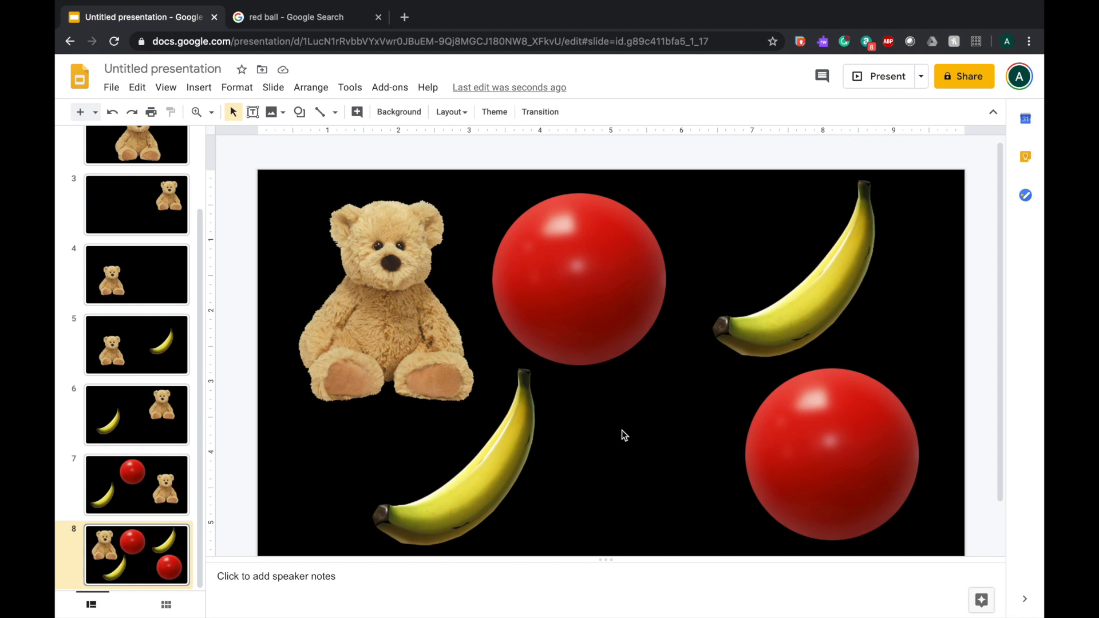
Duplicate slide 8 and add the orange-and-white wbcats.org cat image to the copy from a Google Images search for "cat"
{"action": "right_click", "coordinate": [128, 556]}
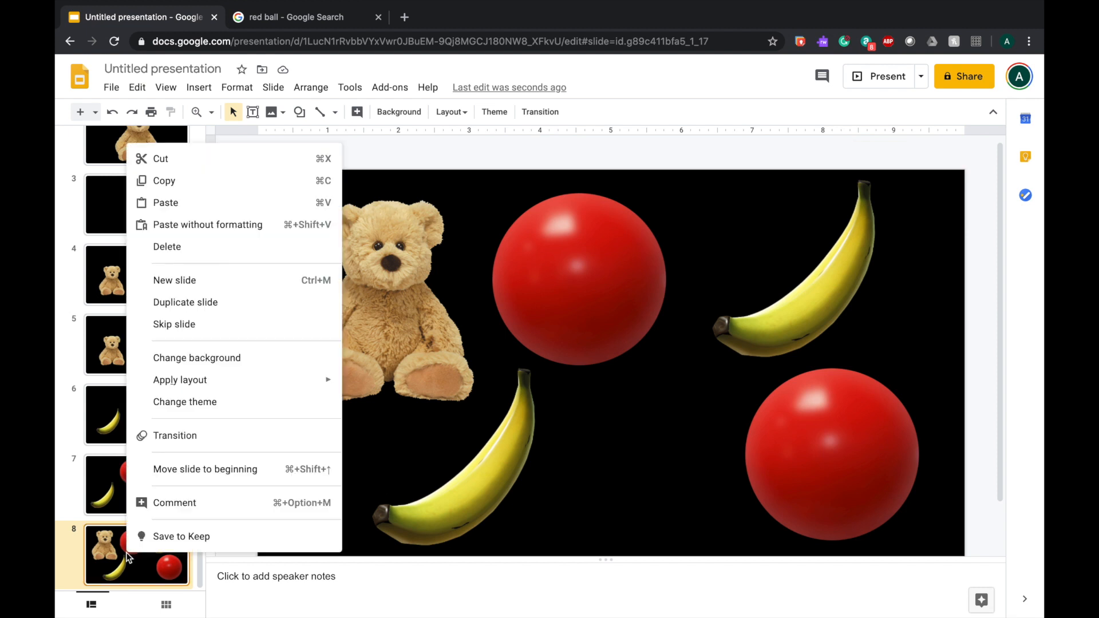
{"action": "left_click", "coordinate": [184, 303]}
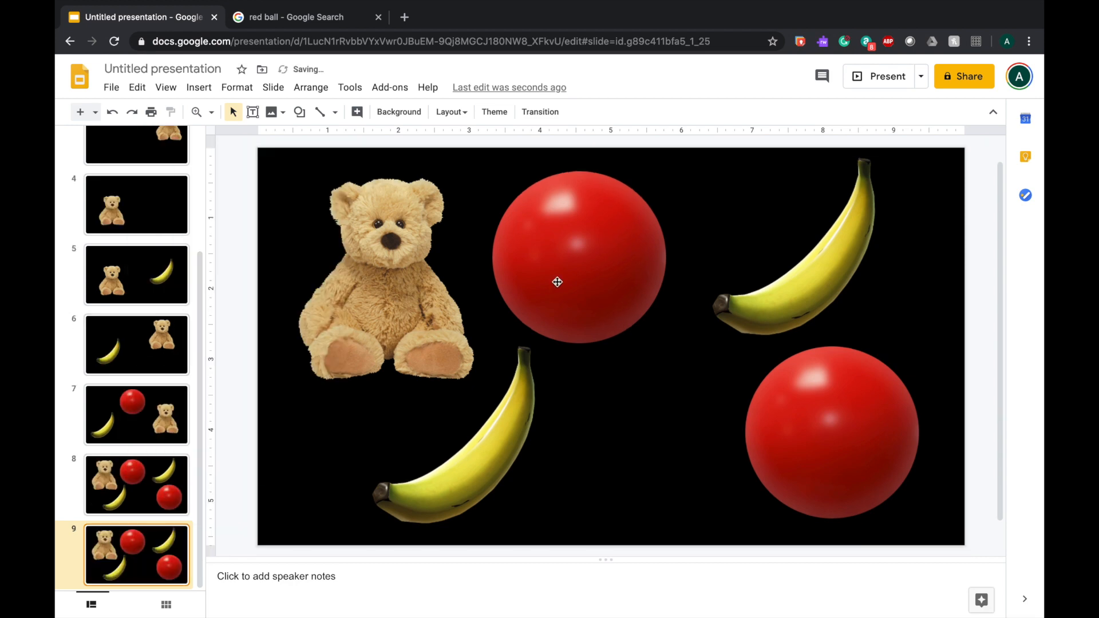
{"action": "left_click", "coordinate": [335, 19]}
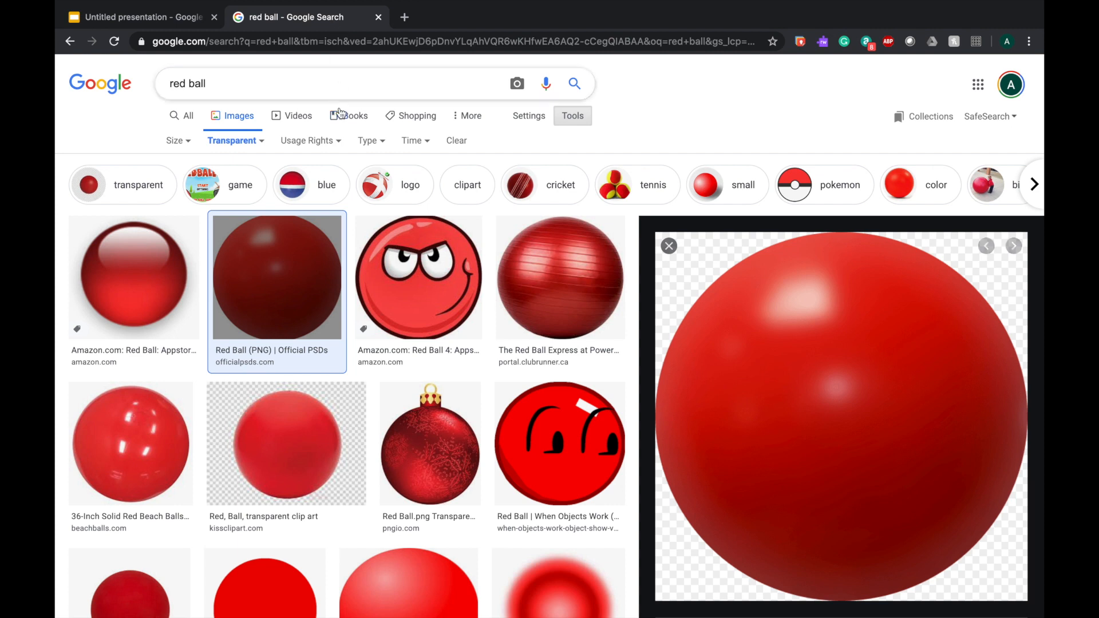
{"action": "left_click_drag", "start_coordinate": [231, 86], "coordinate": [156, 85]}
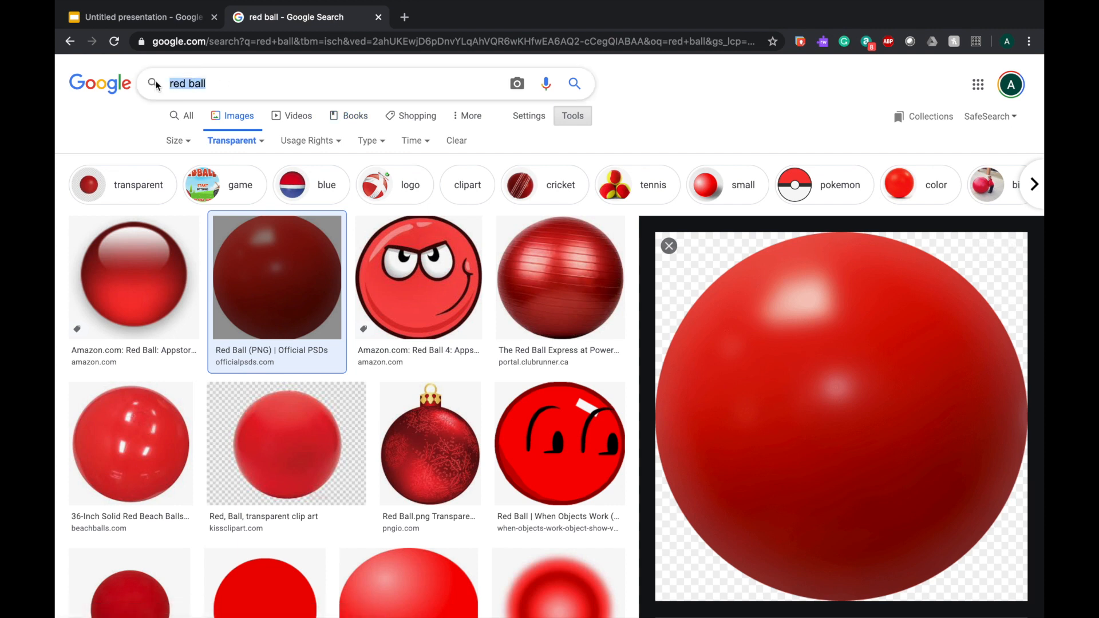
{"action": "type", "text": "cat"}
{"action": "key", "text": "Return"}
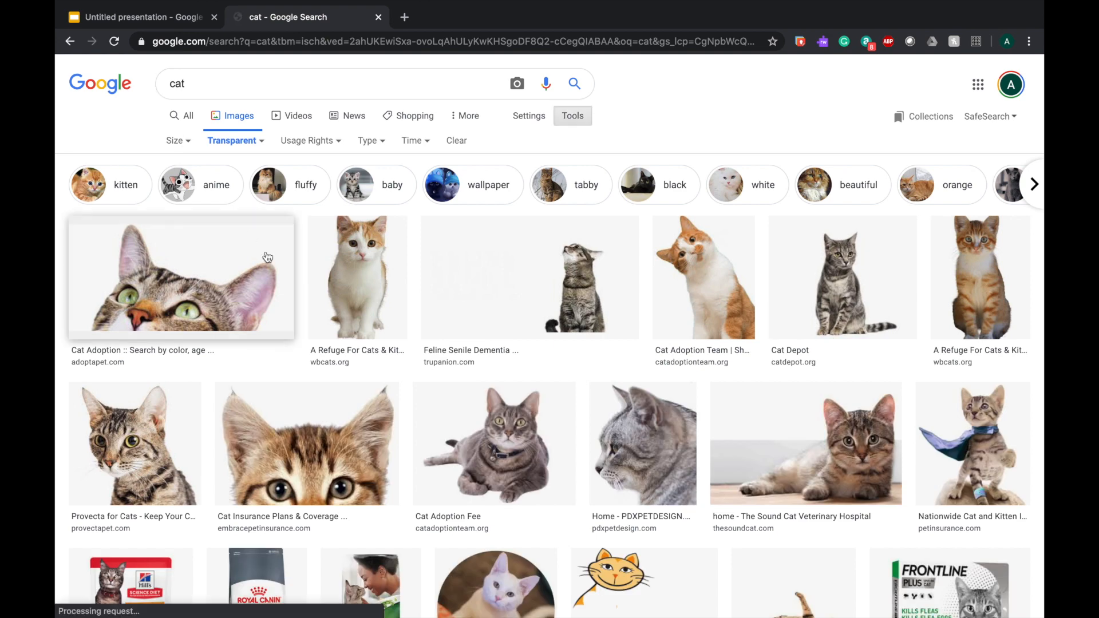
{"action": "left_click", "coordinate": [373, 316]}
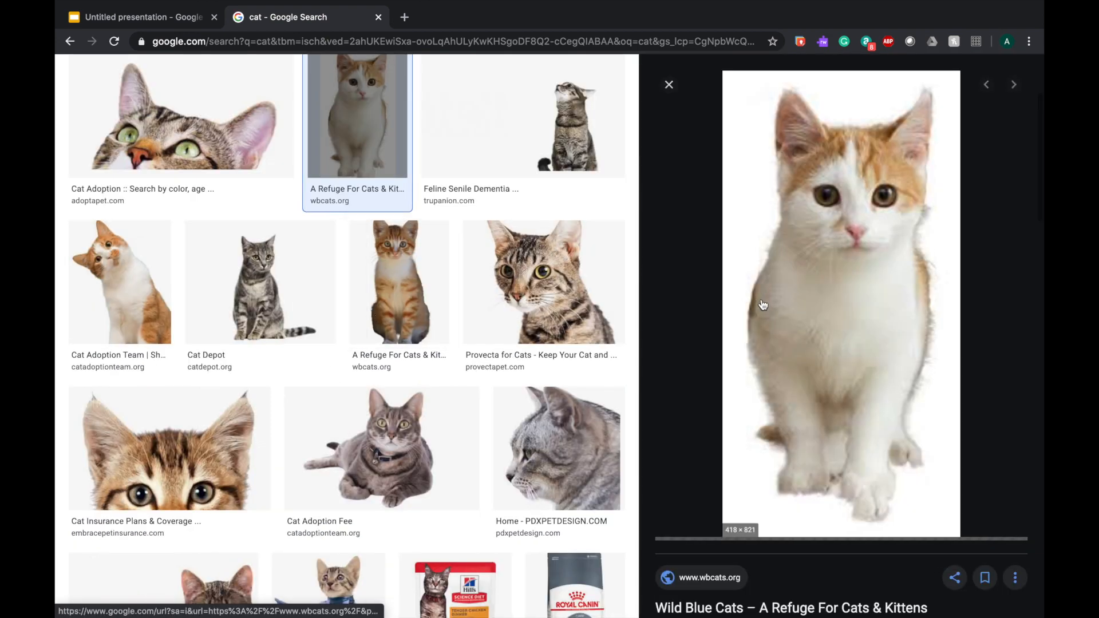
{"action": "left_click_drag", "start_coordinate": [822, 294], "coordinate": [623, 324]}
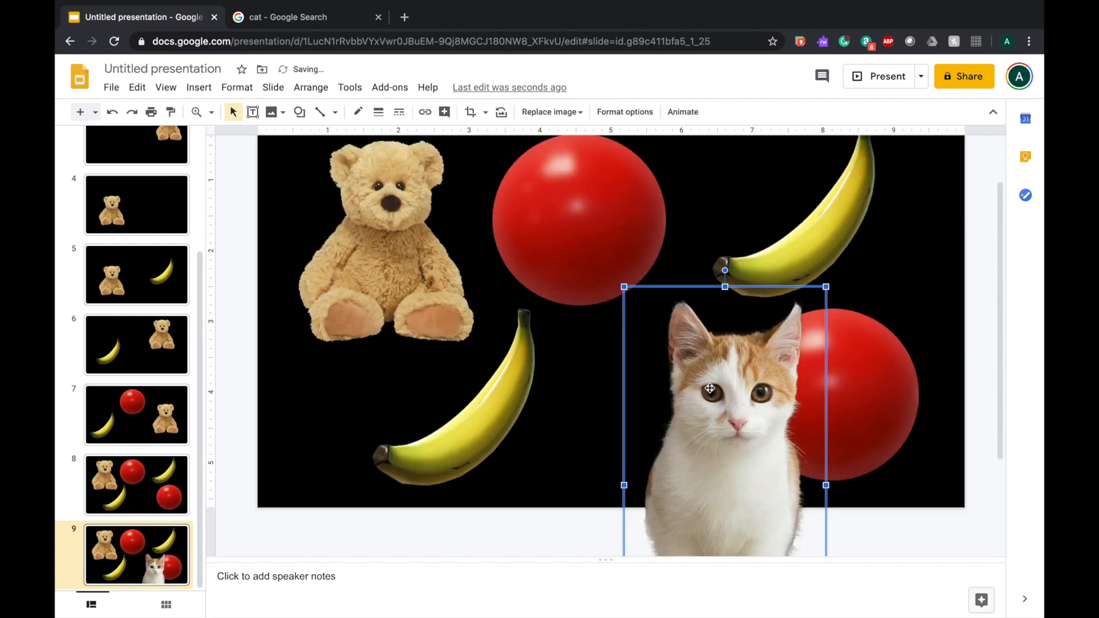
Move the cat on slide 9 slightly up, shrink it, and delete the slide's upper-right banana and lower-right red ball
{"action": "left_click_drag", "start_coordinate": [692, 360], "coordinate": [665, 269]}
{"action": "left_click_drag", "start_coordinate": [595, 200], "coordinate": [639, 272]}
{"action": "left_click", "coordinate": [848, 204]}
{"action": "key", "text": "Delete"}
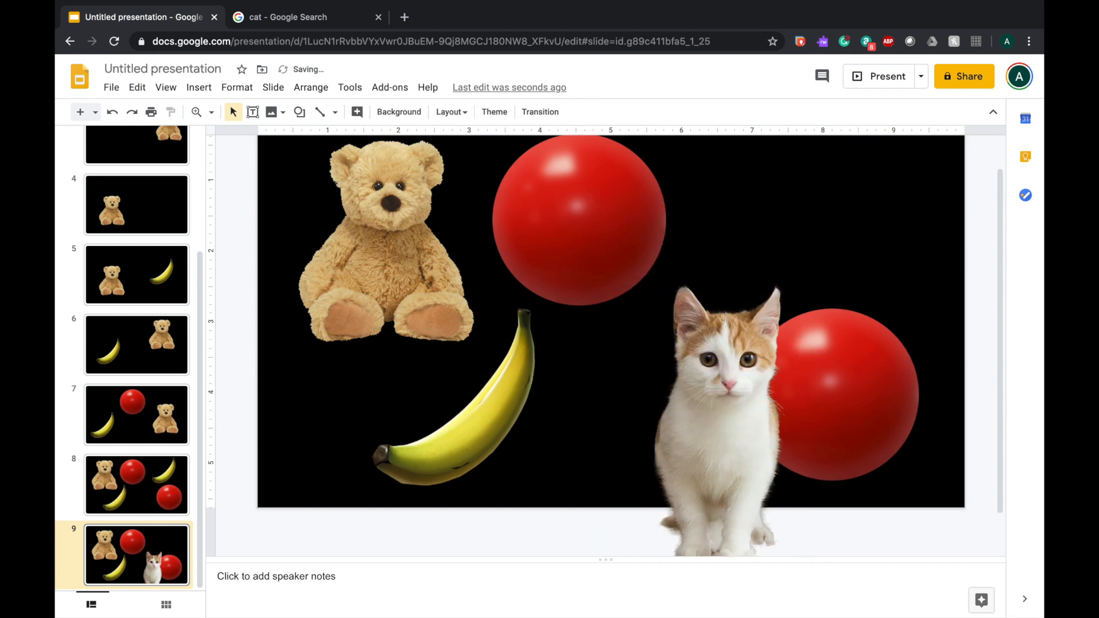
{"action": "left_click", "coordinate": [877, 363]}
{"action": "key", "text": "Delete"}
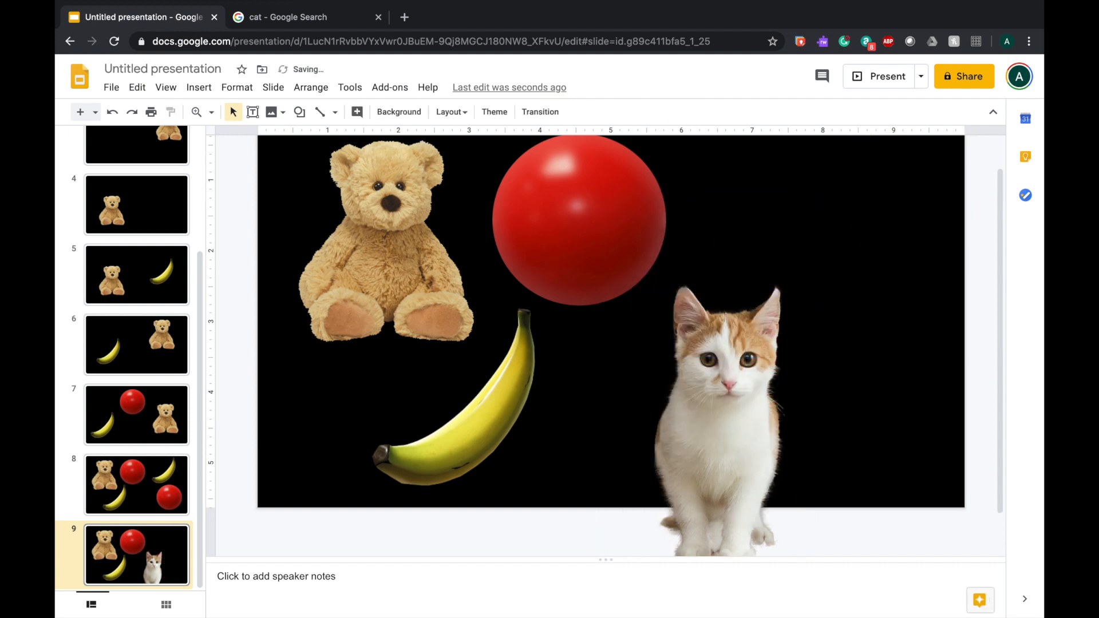
Move the cat to the upper right of slide 9 and shift the red ball and the remaining banana slightly right
{"action": "left_click", "coordinate": [795, 316]}
{"action": "left_click_drag", "start_coordinate": [795, 316], "coordinate": [882, 178]}
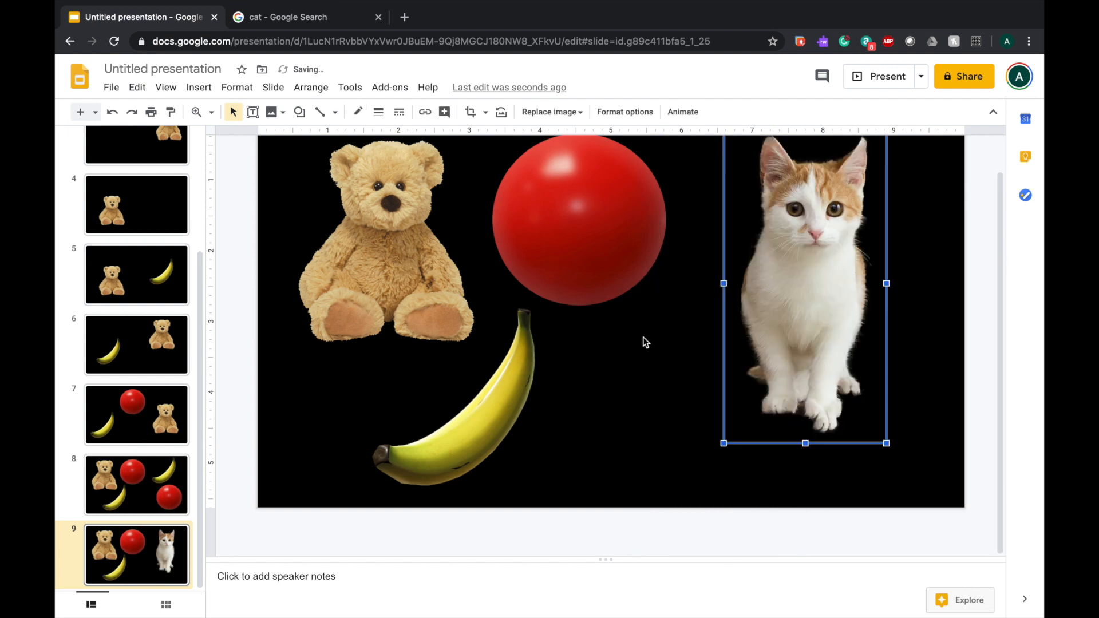
{"action": "left_click", "coordinate": [604, 285]}
{"action": "left_click_drag", "start_coordinate": [604, 286], "coordinate": [635, 289]}
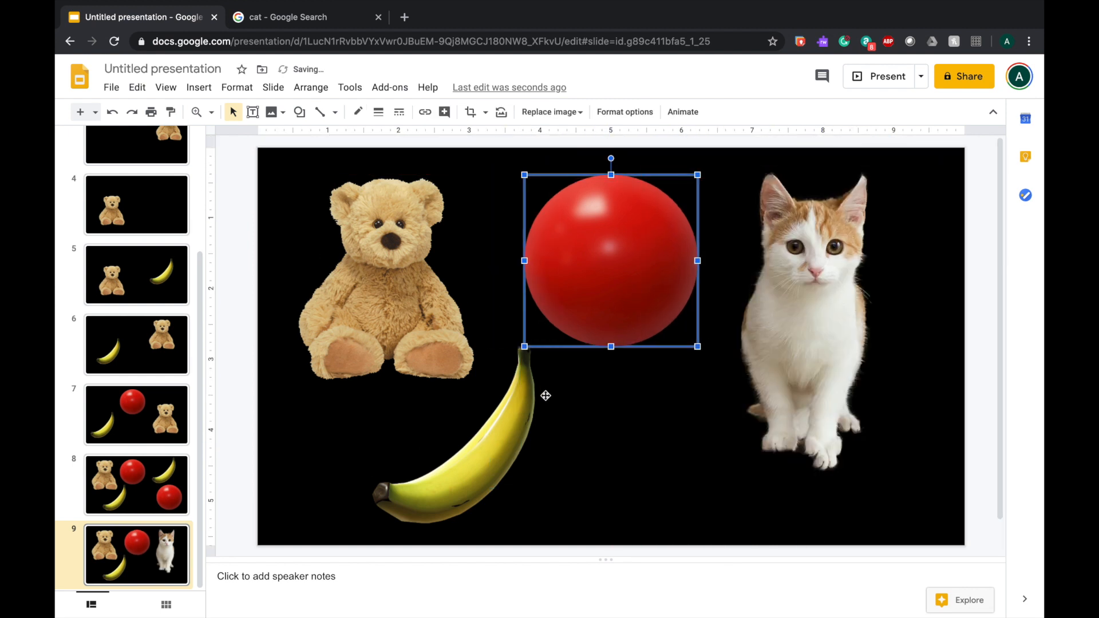
{"action": "mouse_move", "coordinate": [527, 428]}
{"action": "left_mouse_down"}
{"action": "mouse_move", "coordinate": [588, 436]}
{"action": "mouse_move", "coordinate": [541, 429]}
{"action": "left_mouse_up"}
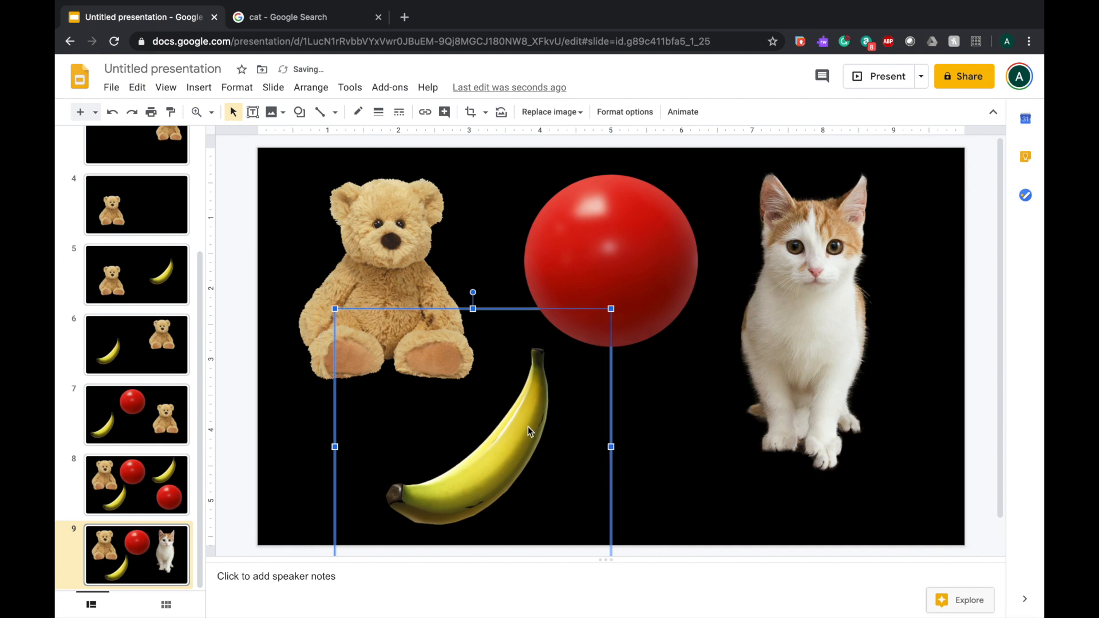
Move the red ball on slide 9 closer to the cat, then lower the cat and scale it down slightly
{"action": "left_click_drag", "start_coordinate": [616, 282], "coordinate": [642, 279]}
{"action": "left_click_drag", "start_coordinate": [788, 329], "coordinate": [800, 369]}
{"action": "left_click_drag", "start_coordinate": [735, 201], "coordinate": [743, 215]}
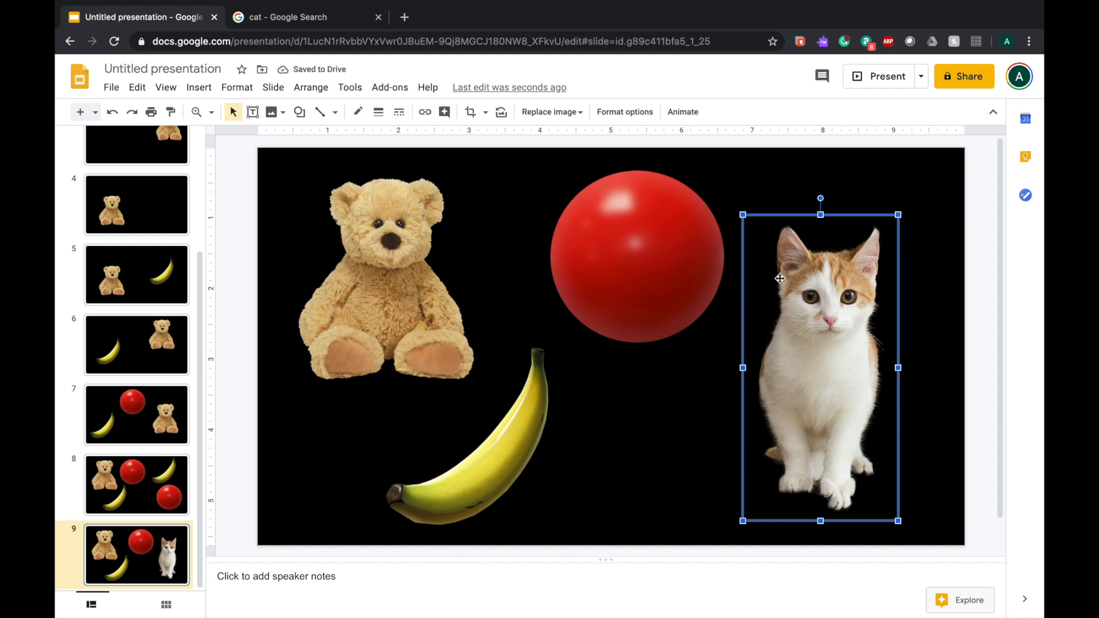
{"action": "left_click", "coordinate": [640, 395]}
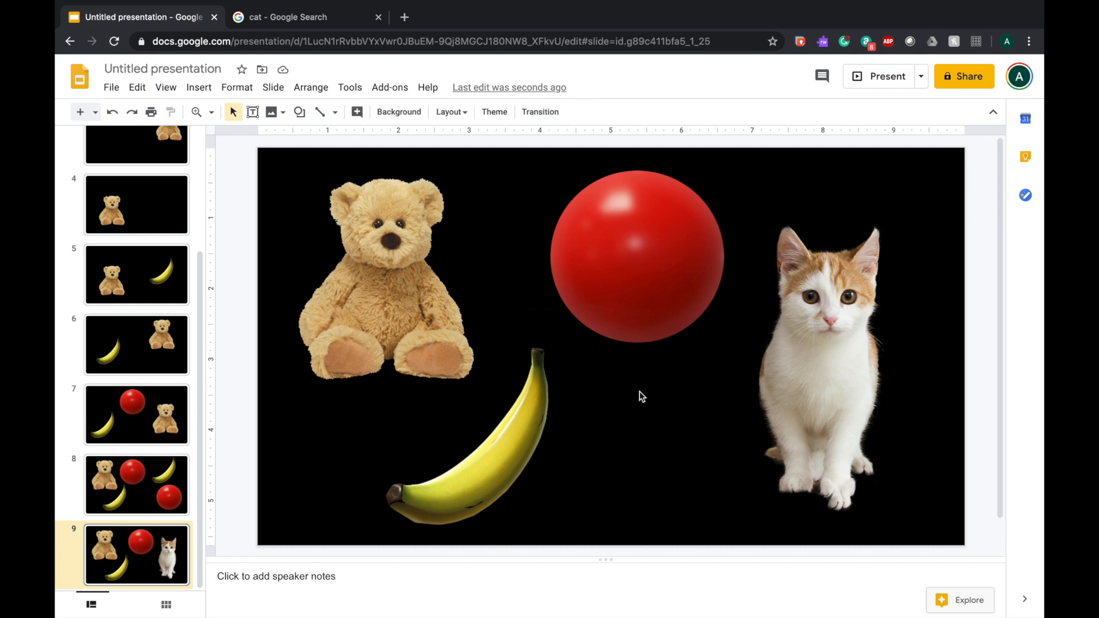